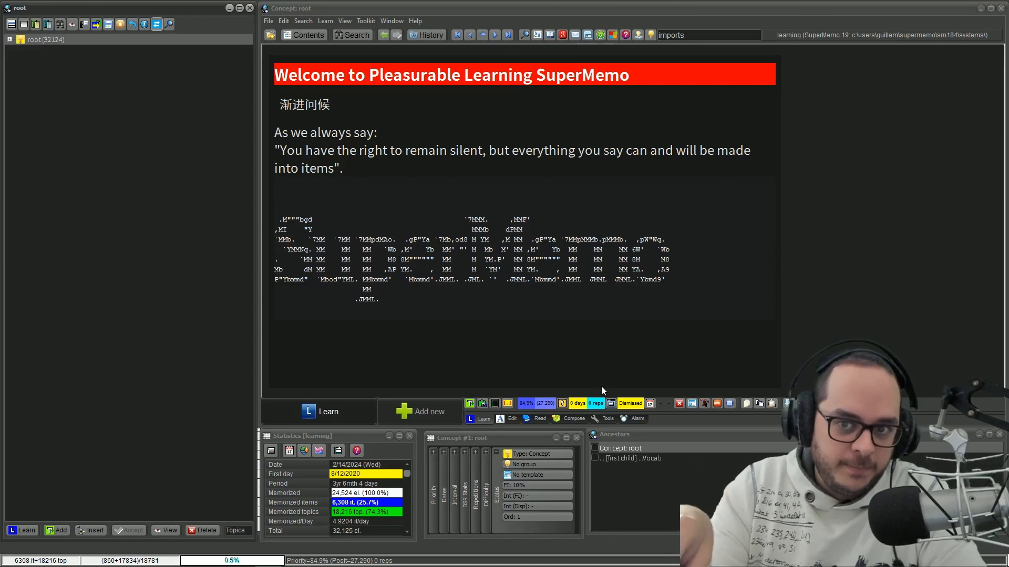
Start the learning session and read through the Gloss topic down to the isocitrate dehydrogenase entry.
{"action": "key", "text": "ctrl+l"}
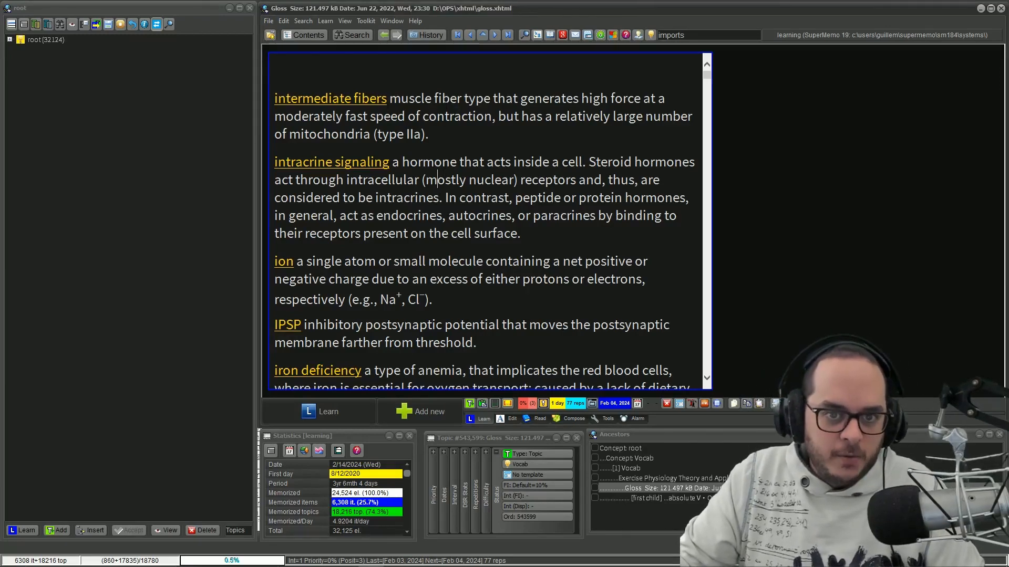
{"action": "scroll", "coordinate": [435, 198], "scroll_direction": "down", "scroll_amount": 1}
{"action": "scroll", "coordinate": [435, 198], "scroll_direction": "up", "scroll_amount": 1}
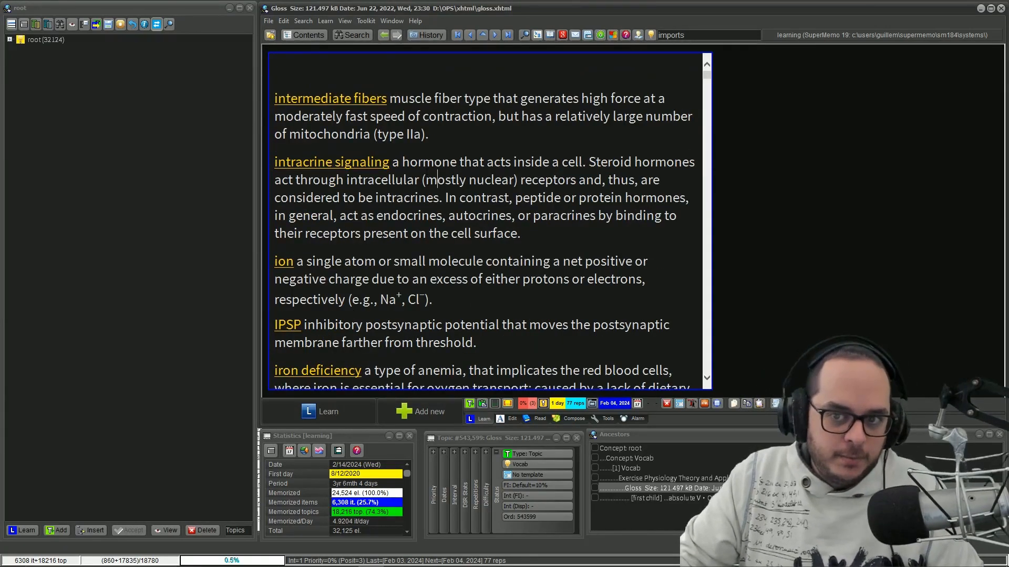
{"action": "scroll", "coordinate": [426, 170], "scroll_direction": "down", "scroll_amount": 3}
{"action": "scroll", "coordinate": [426, 170], "scroll_direction": "up", "scroll_amount": 3}
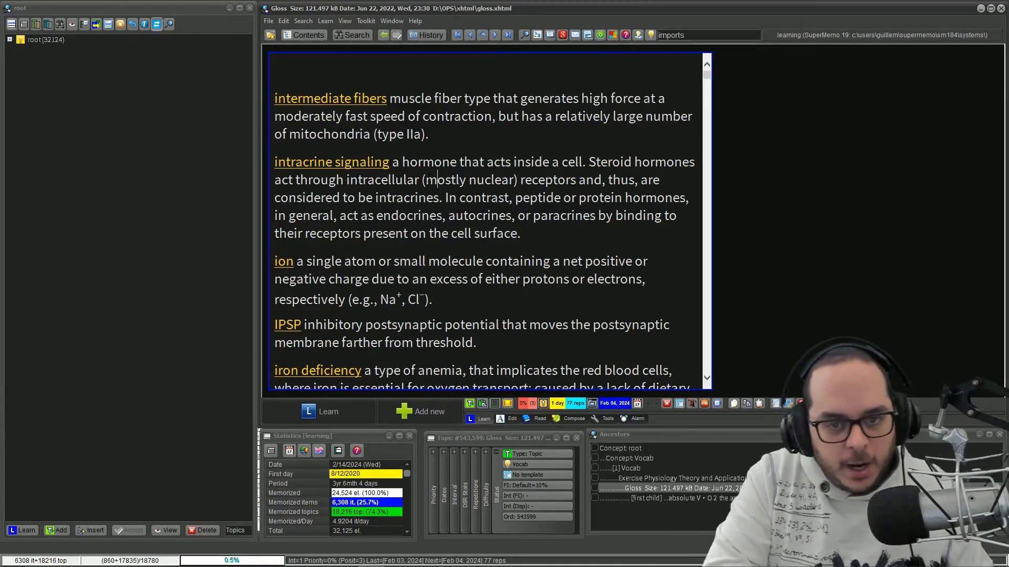
{"action": "scroll", "coordinate": [428, 182], "scroll_direction": "down", "scroll_amount": 4}
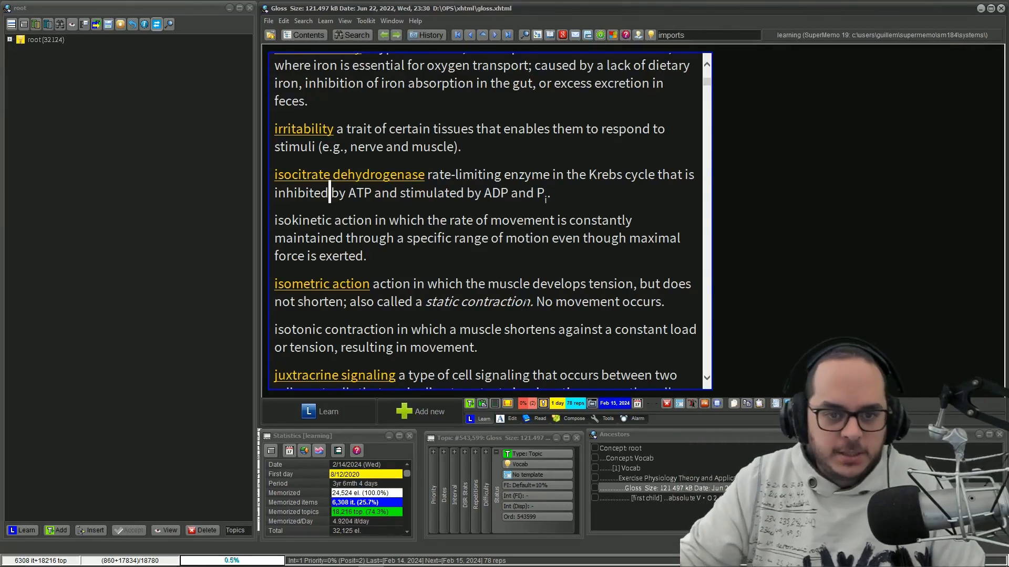
Dismiss the Gloss topic from the learning process and check its repetition history.
{"action": "right_click", "coordinate": [394, 49]}
{"action": "mouse_move", "coordinate": [452, 53]}
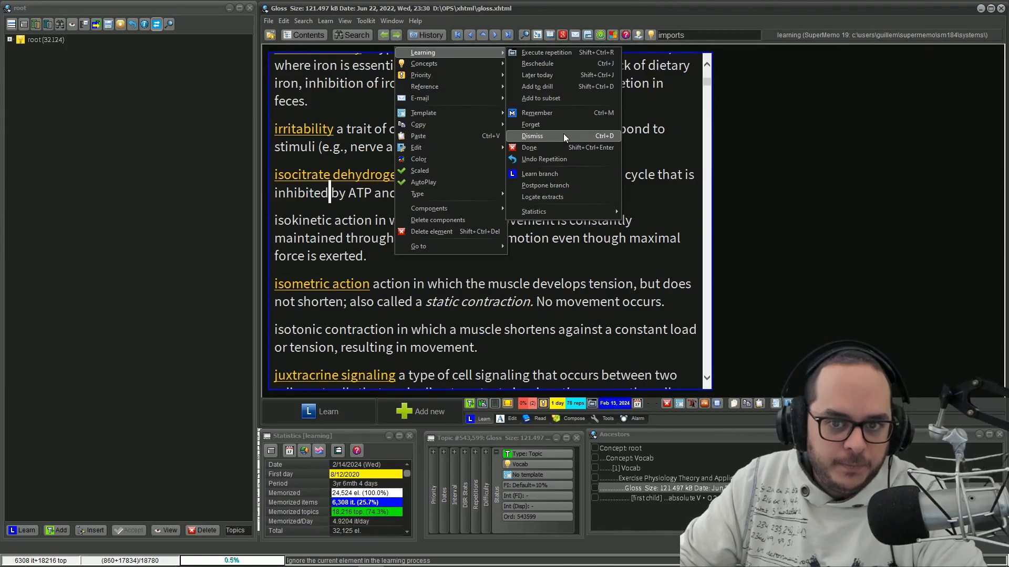
{"action": "left_click", "coordinate": [563, 136]}
{"action": "left_click", "coordinate": [365, 298]}
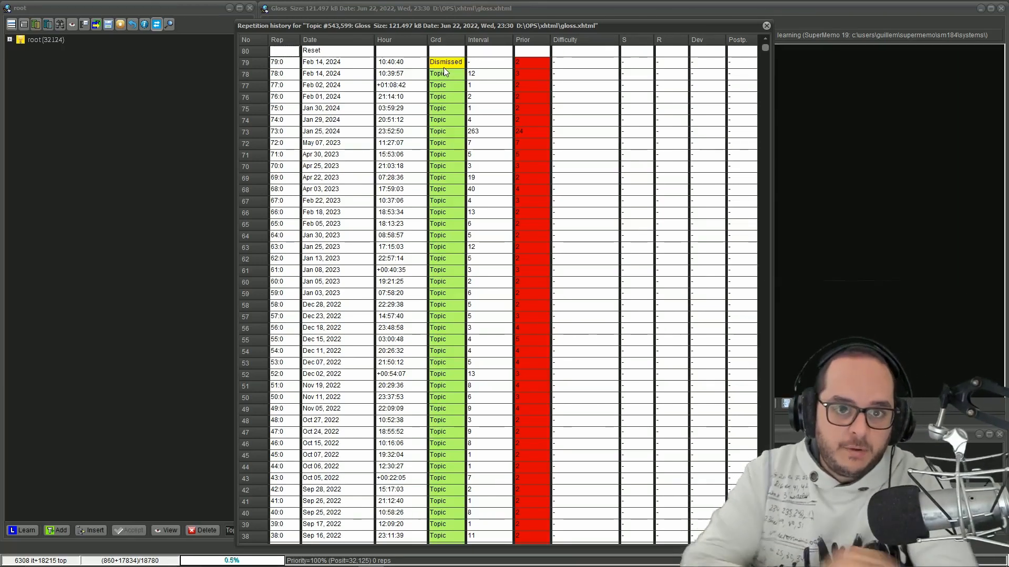
{"action": "left_click", "coordinate": [767, 26]}
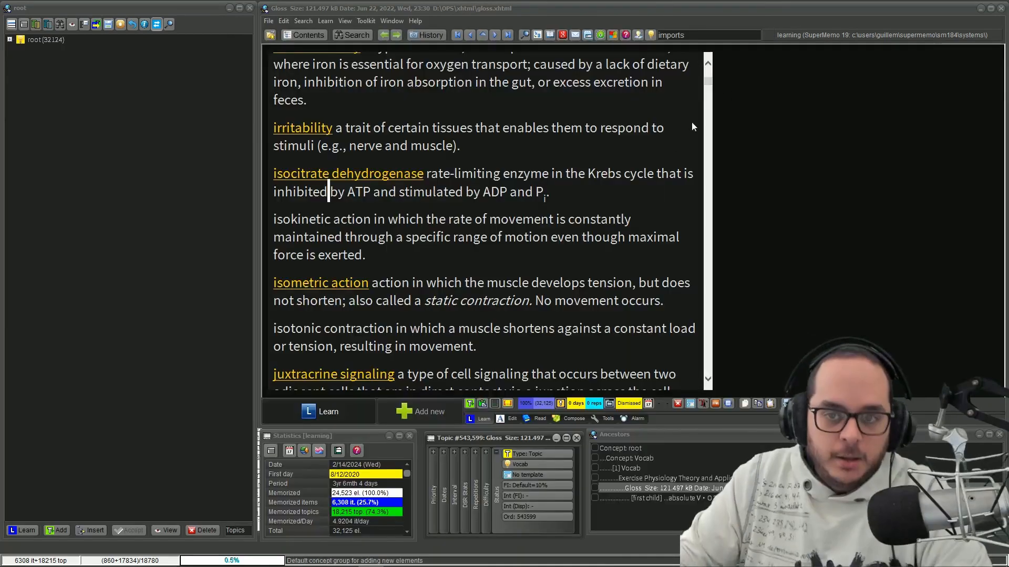
Remember the Gloss topic again with a 4-day interval, due Feb 18, 2024, and review its repetition history.
{"action": "right_click", "coordinate": [403, 49]}
{"action": "mouse_move", "coordinate": [501, 56]}
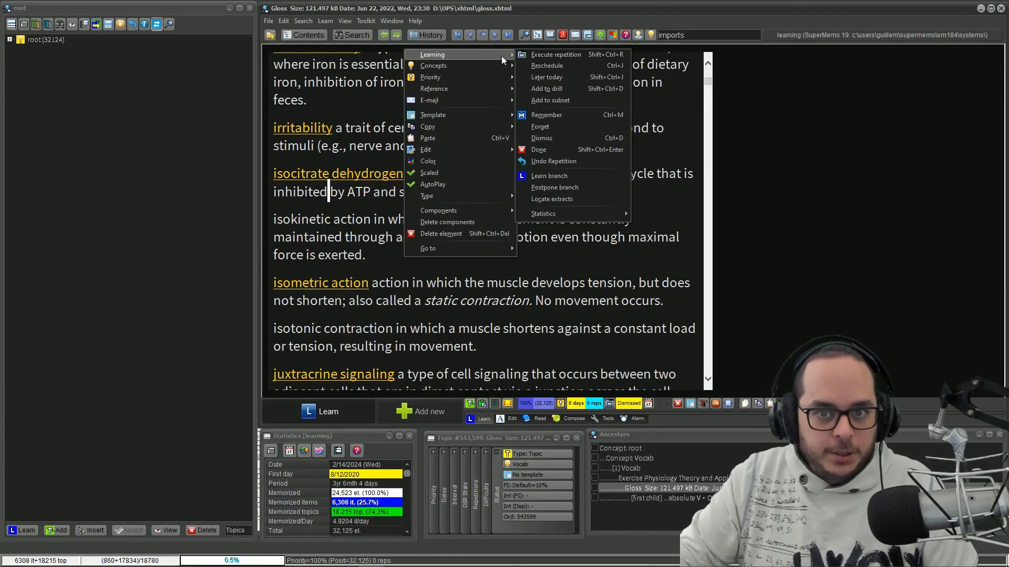
{"action": "left_click", "coordinate": [568, 112]}
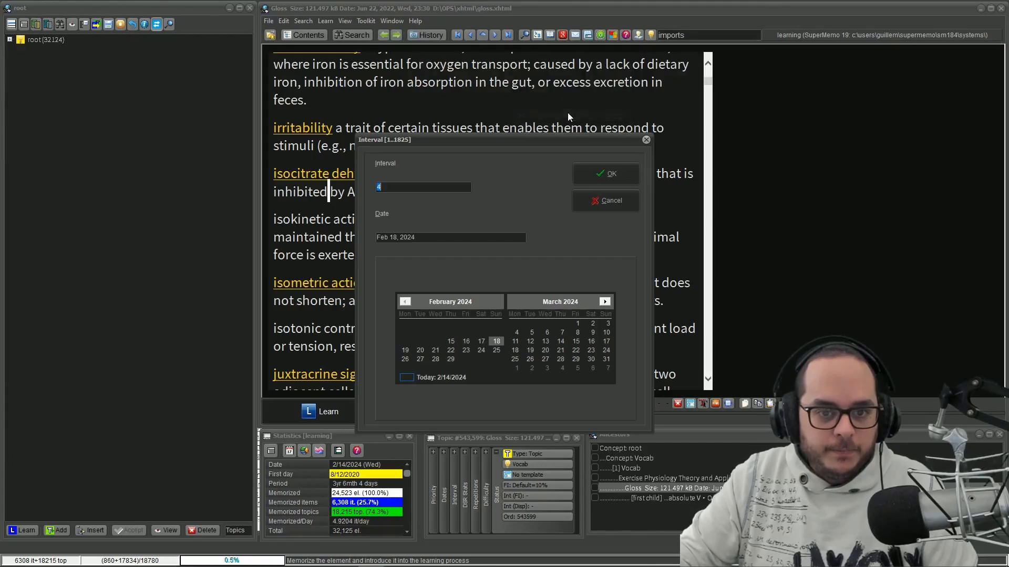
{"action": "left_click", "coordinate": [593, 172]}
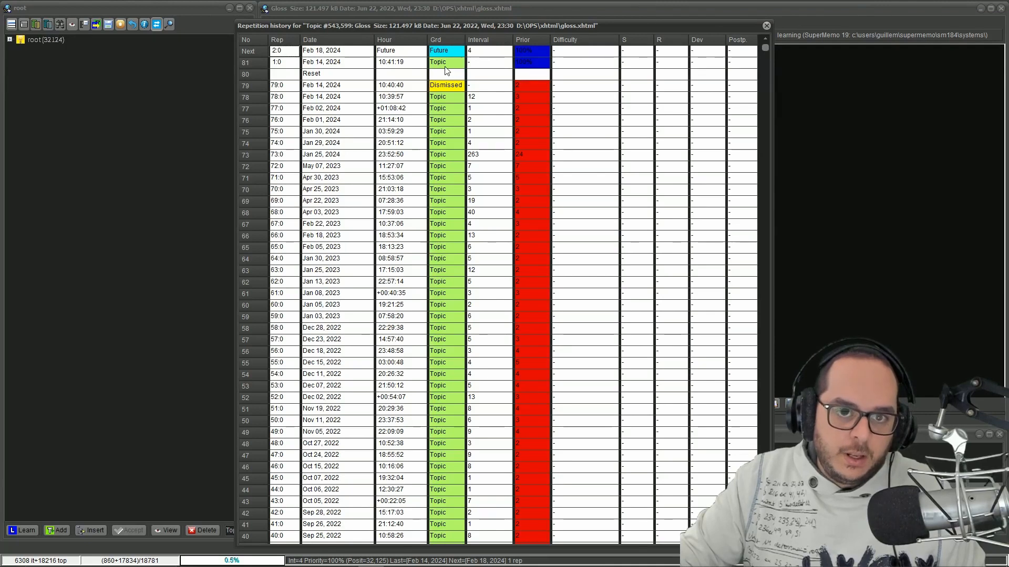
{"action": "left_click", "coordinate": [767, 26]}
Browse the subset elements and inspect the repetition and lapse history of the item about the negative marker n't.
{"action": "left_click", "coordinate": [350, 24]}
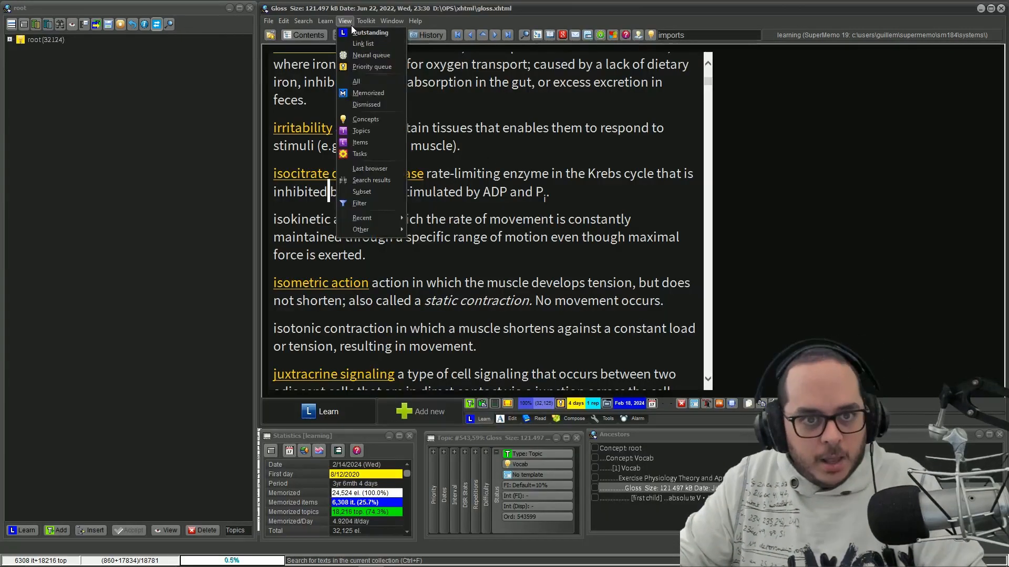
{"action": "left_click", "coordinate": [378, 141]}
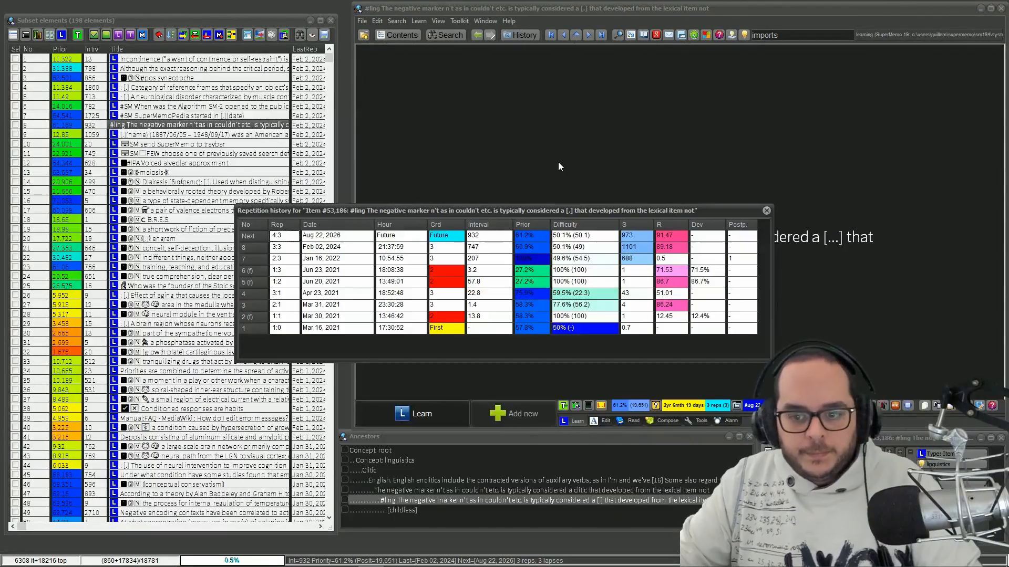
{"action": "key", "text": "Escape"}
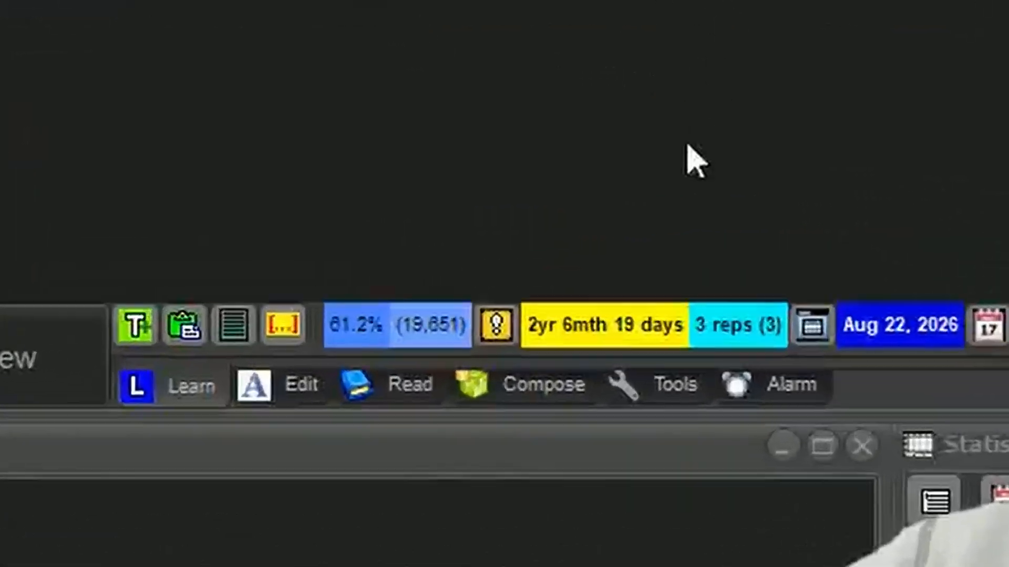
{"action": "mouse_move", "coordinate": [725, 336]}
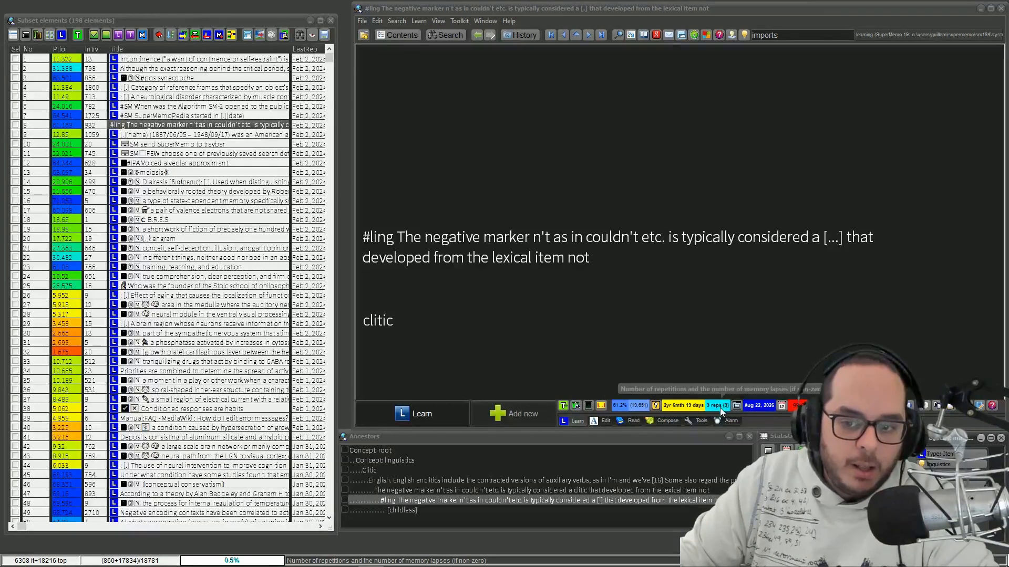
{"action": "left_click", "coordinate": [720, 405]}
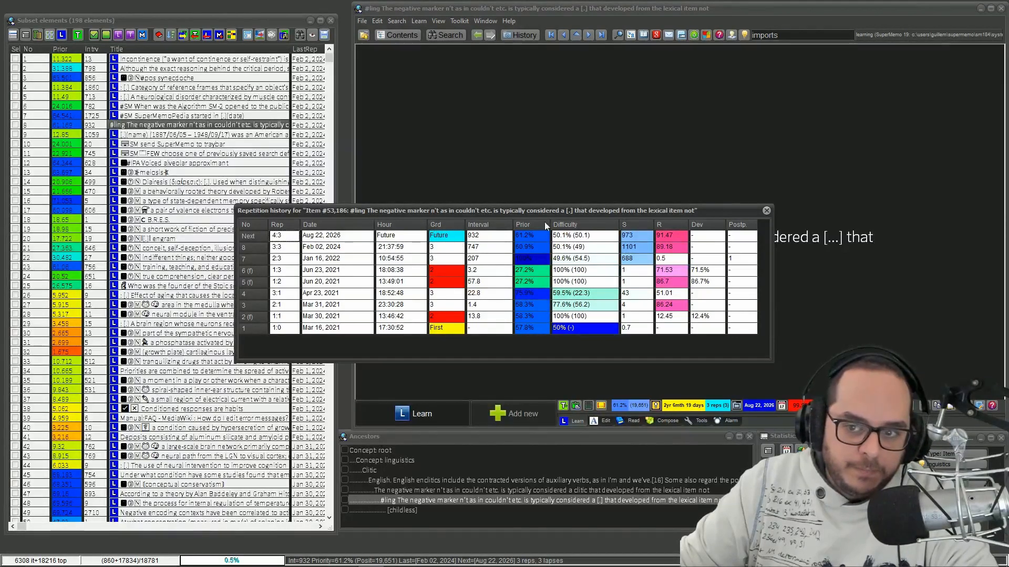
{"action": "left_click", "coordinate": [766, 211]}
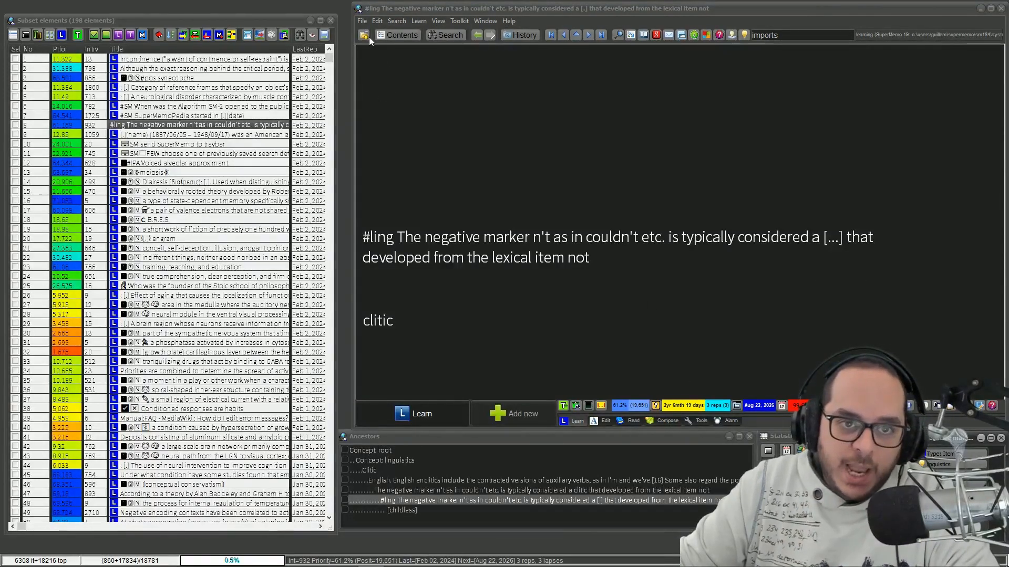
Close the subset browser and filter the collection for memorized topics with 66 to 333 repetitions, without a lapses criterion.
{"action": "left_click", "coordinate": [330, 20]}
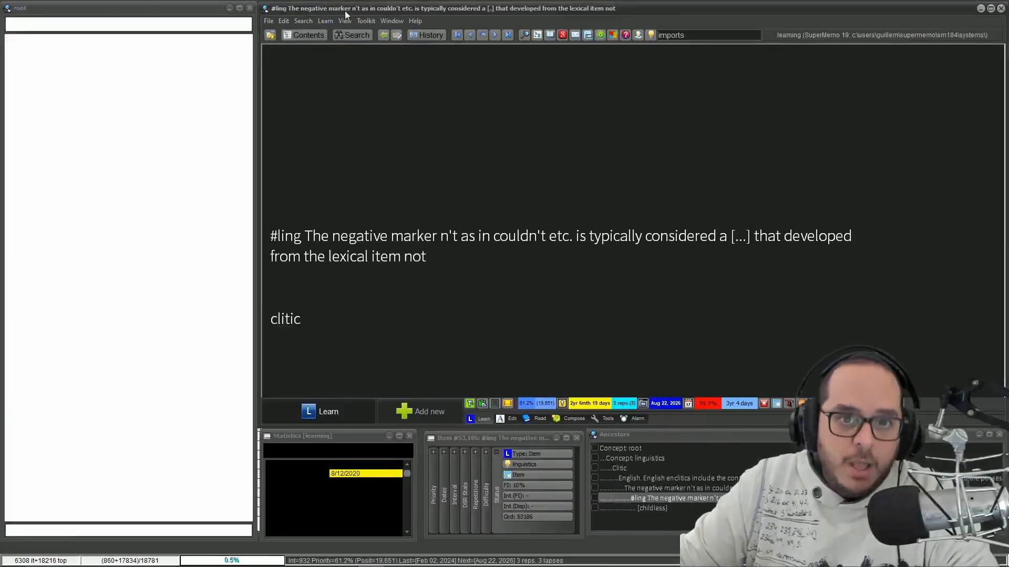
{"action": "left_click", "coordinate": [345, 22]}
{"action": "left_click", "coordinate": [366, 201]}
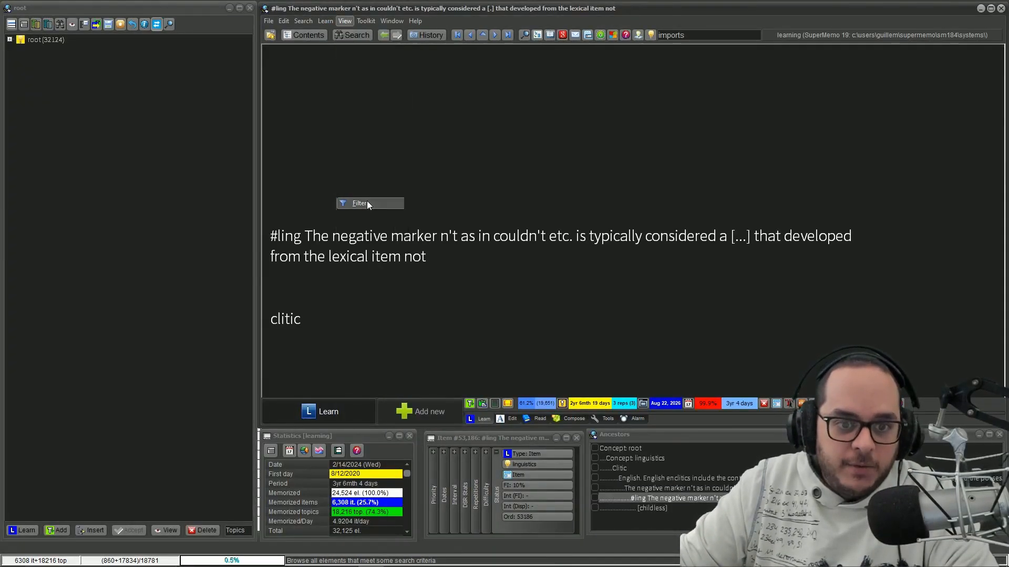
{"action": "left_click", "coordinate": [341, 181]}
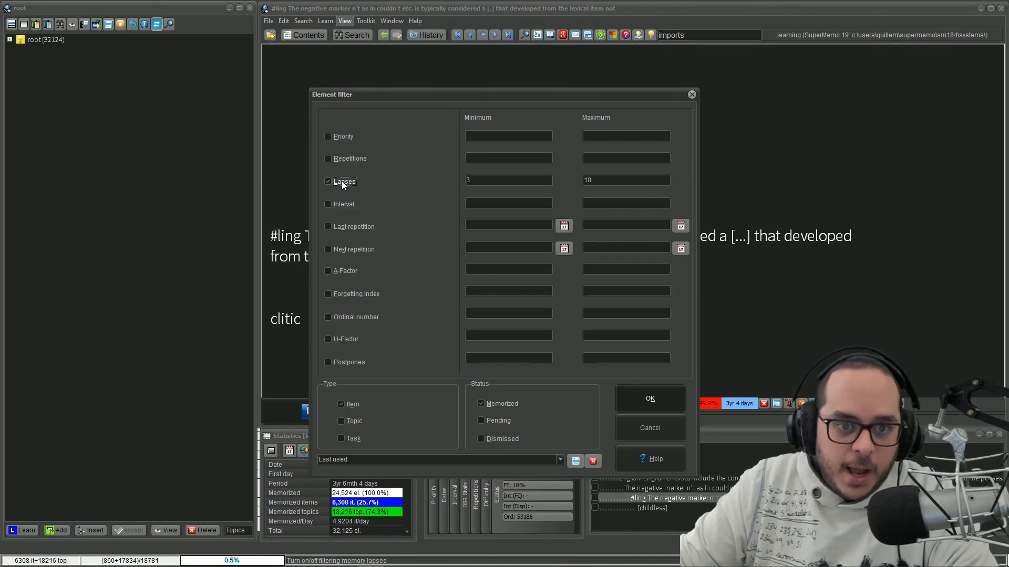
{"action": "left_click", "coordinate": [338, 157]}
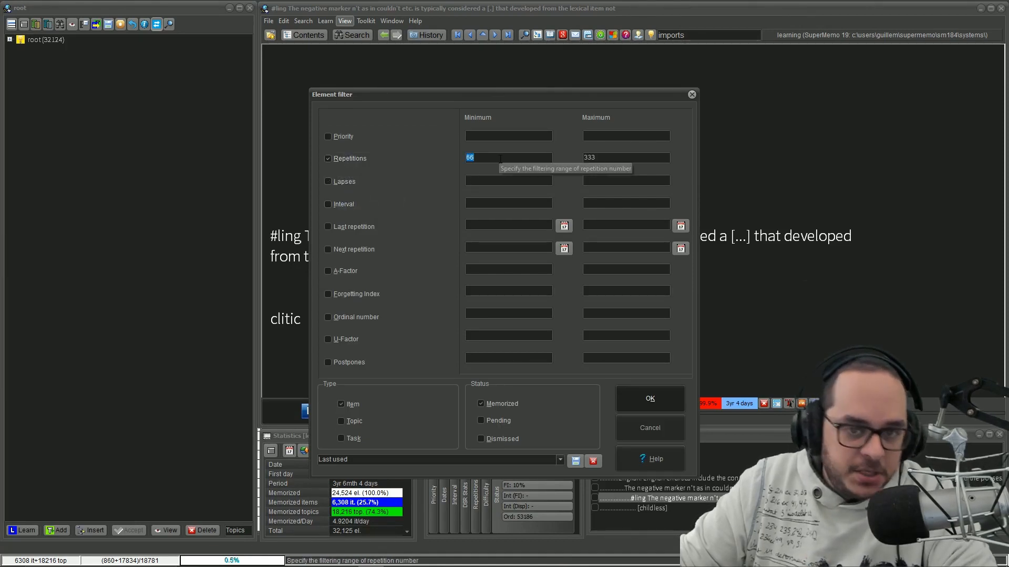
{"action": "left_click", "coordinate": [344, 421]}
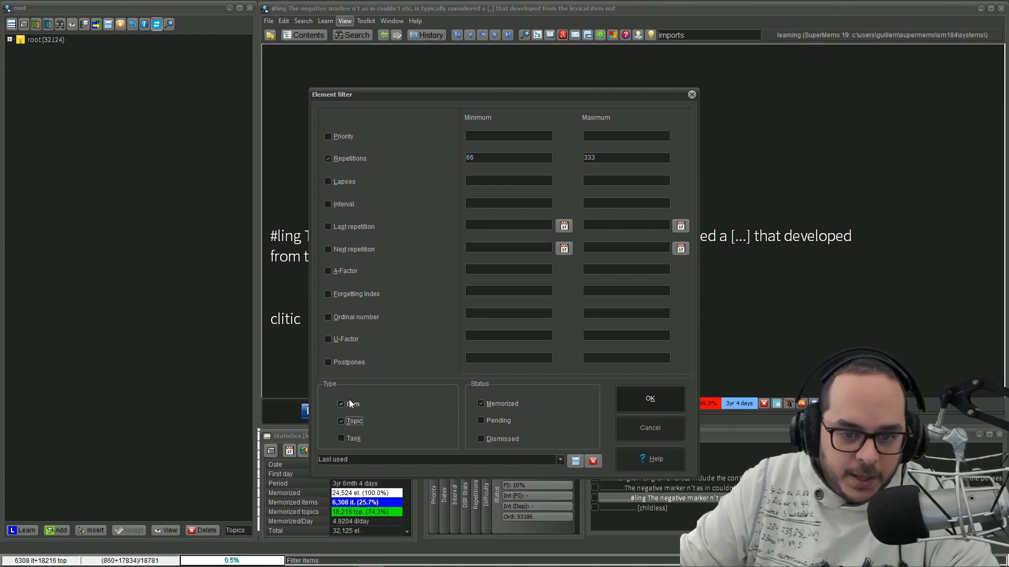
{"action": "left_click", "coordinate": [679, 398]}
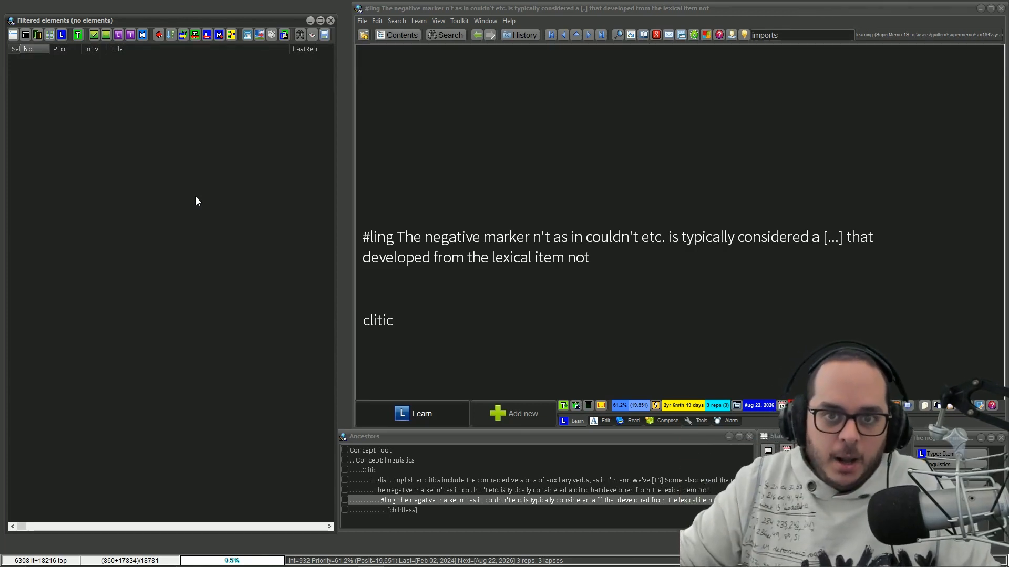
Return to the Gloss topic and examine its repetition history around the dismissal and reset.
{"action": "left_click", "coordinate": [428, 8]}
{"action": "key", "text": "alt+Left"}
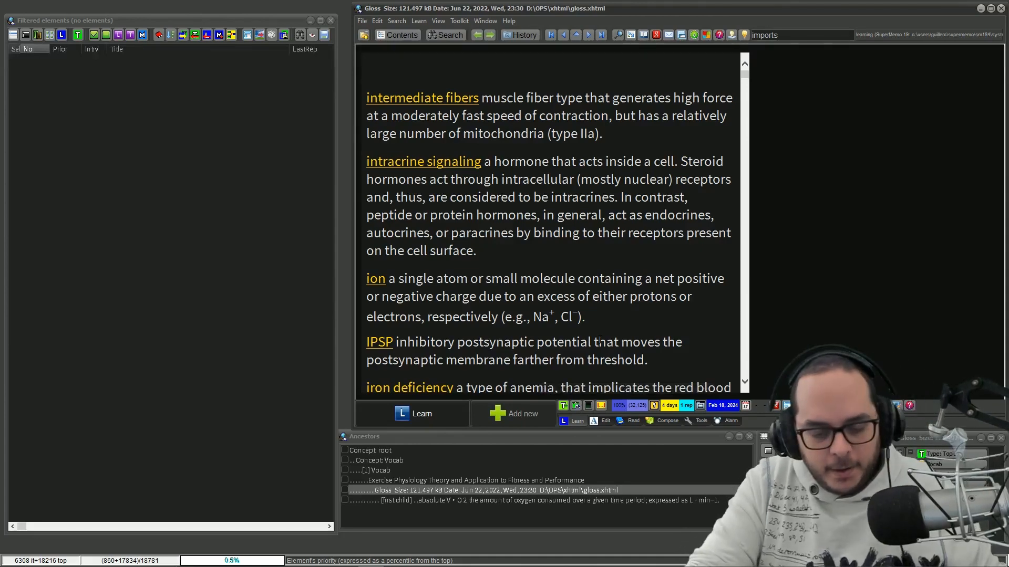
{"action": "key", "text": "ctrl+shift+h"}
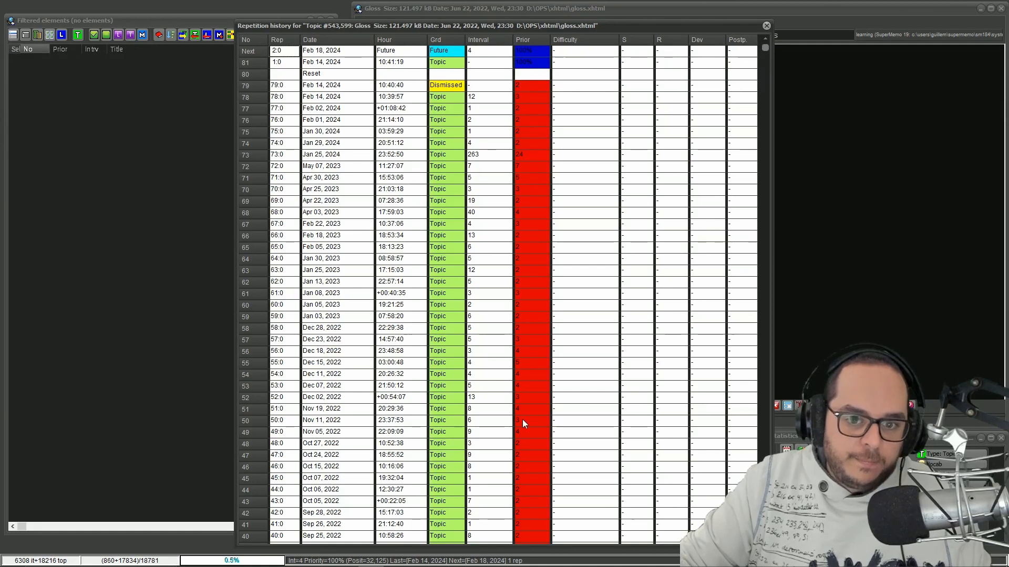
{"action": "key", "text": "Escape"}
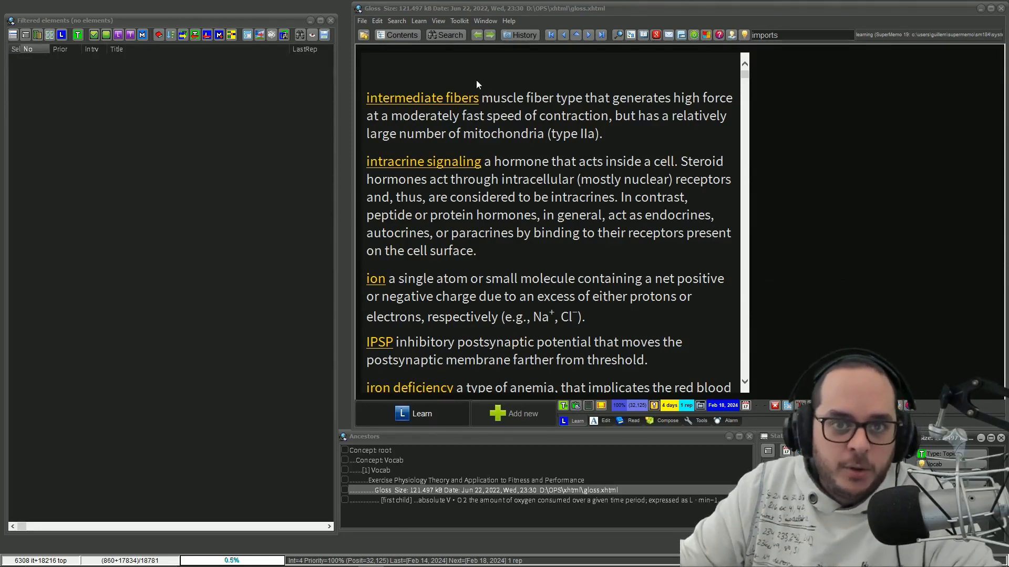
Filter the collection for memorized items instead of topics, with 10 to 333 repetitions.
{"action": "left_click", "coordinate": [439, 21]}
{"action": "left_click", "coordinate": [465, 201]}
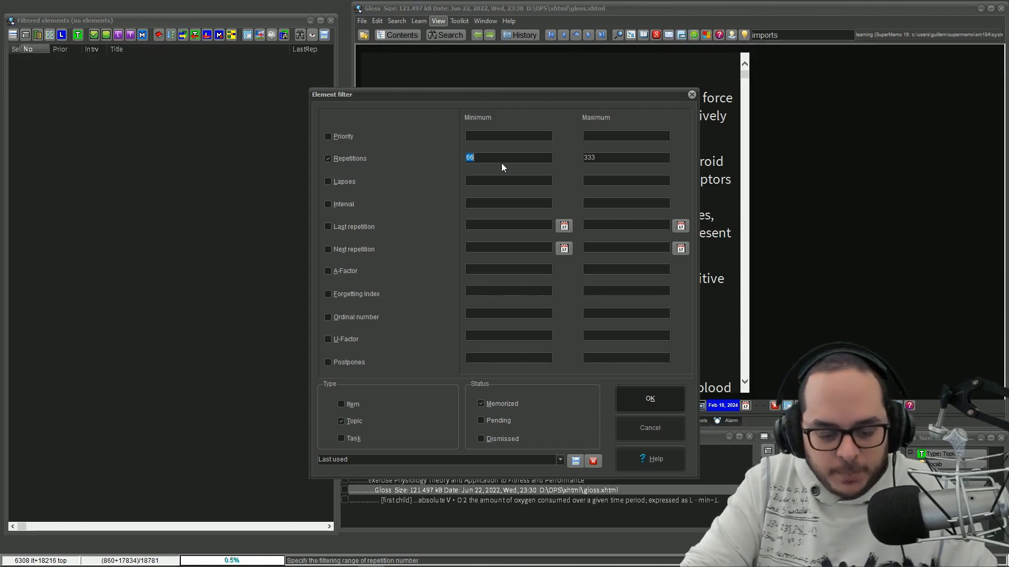
{"action": "type", "text": "10"}
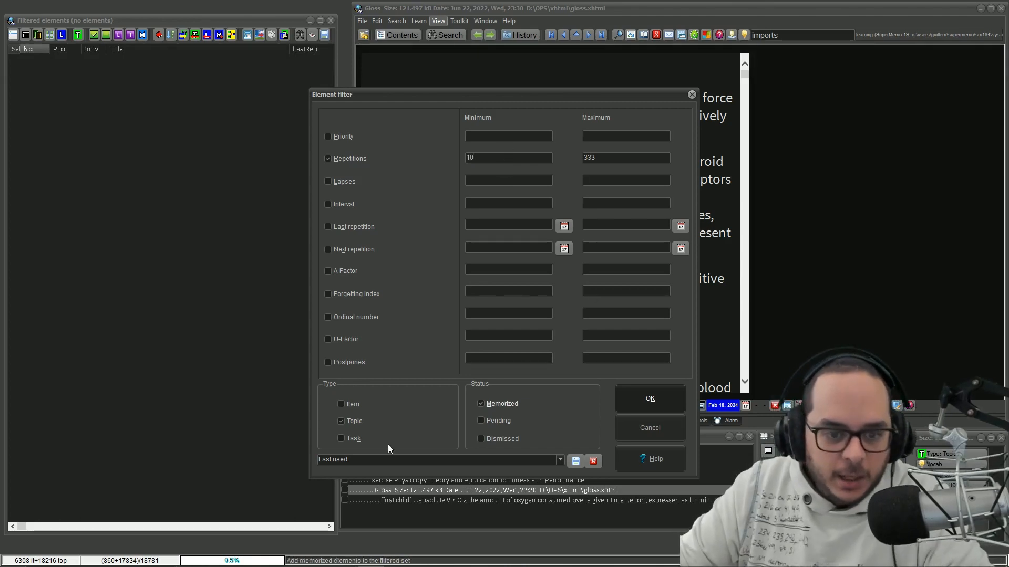
{"action": "left_click", "coordinate": [351, 404]}
{"action": "left_click", "coordinate": [353, 422]}
{"action": "left_click", "coordinate": [638, 397]}
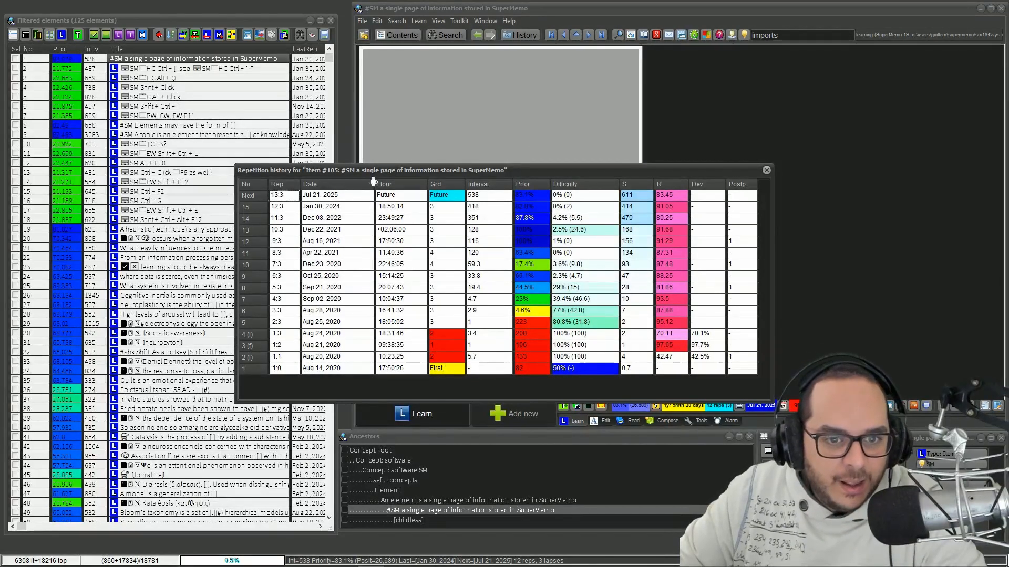
Examine the repetition histories of the "#SM a single page of information stored in SuperMemo" item and the asemic writing item.
{"action": "left_click_drag", "start_coordinate": [377, 171], "coordinate": [551, 105]}
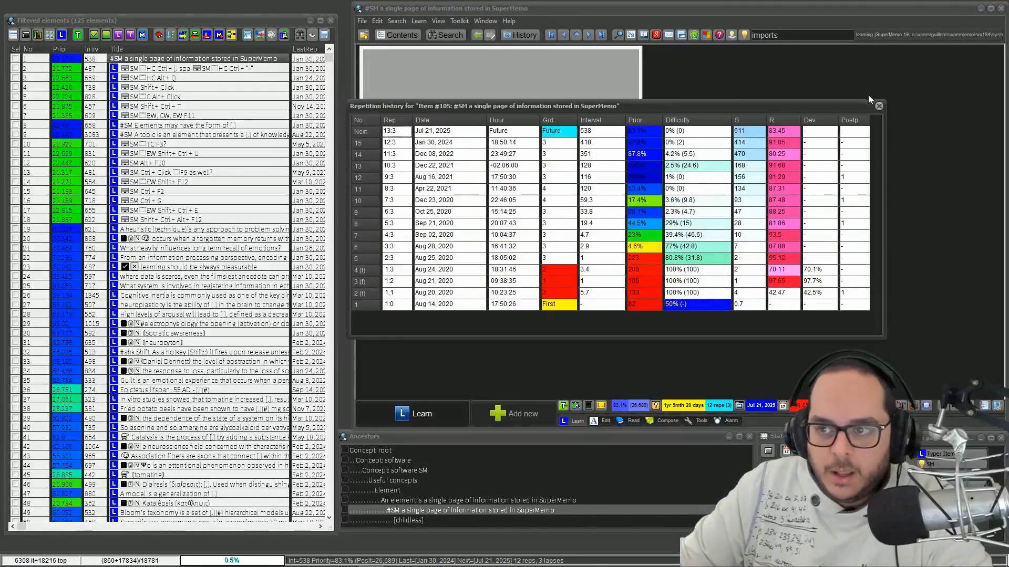
{"action": "left_click", "coordinate": [879, 106]}
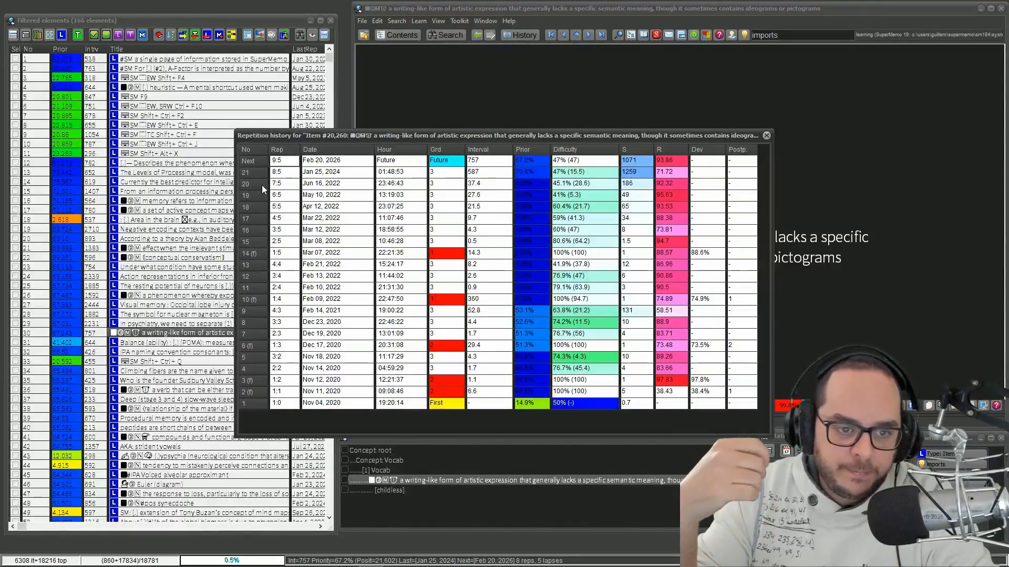
{"action": "left_click", "coordinate": [766, 136]}
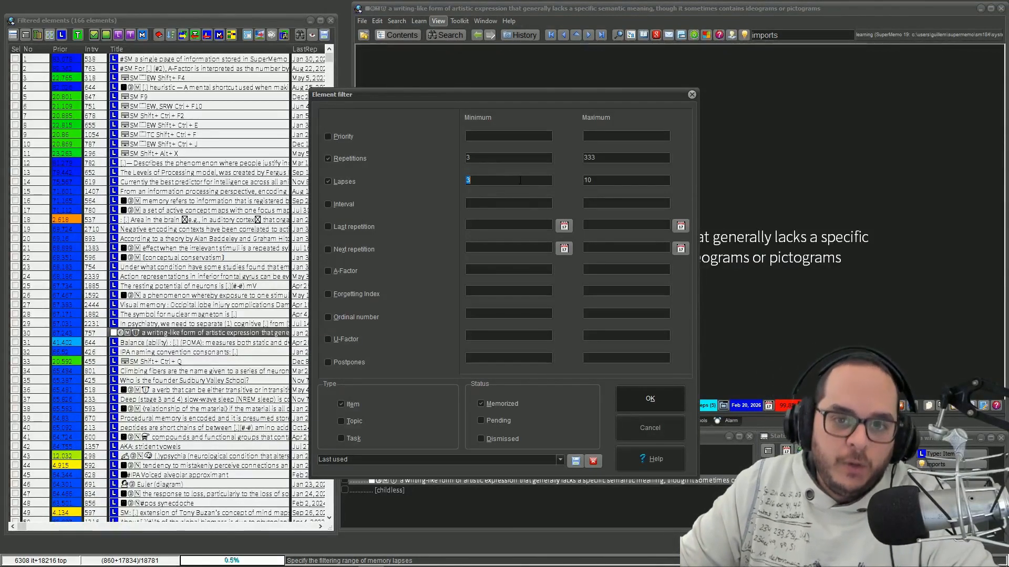
Set the element filter's minimum repetitions to 2, combined with the 3 to 10 lapses range.
{"action": "left_click", "coordinate": [475, 152]}
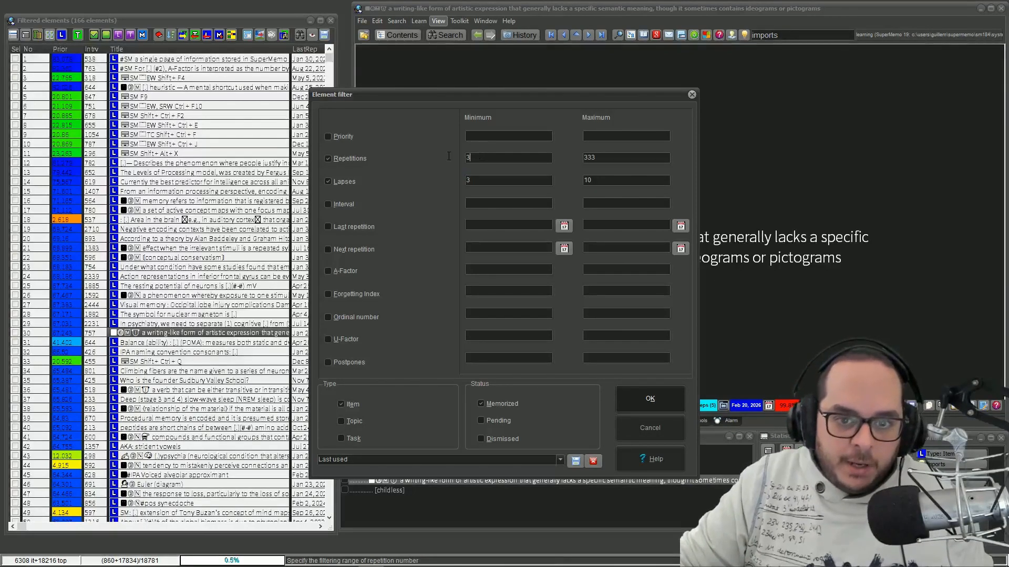
{"action": "type", "text": "22"}
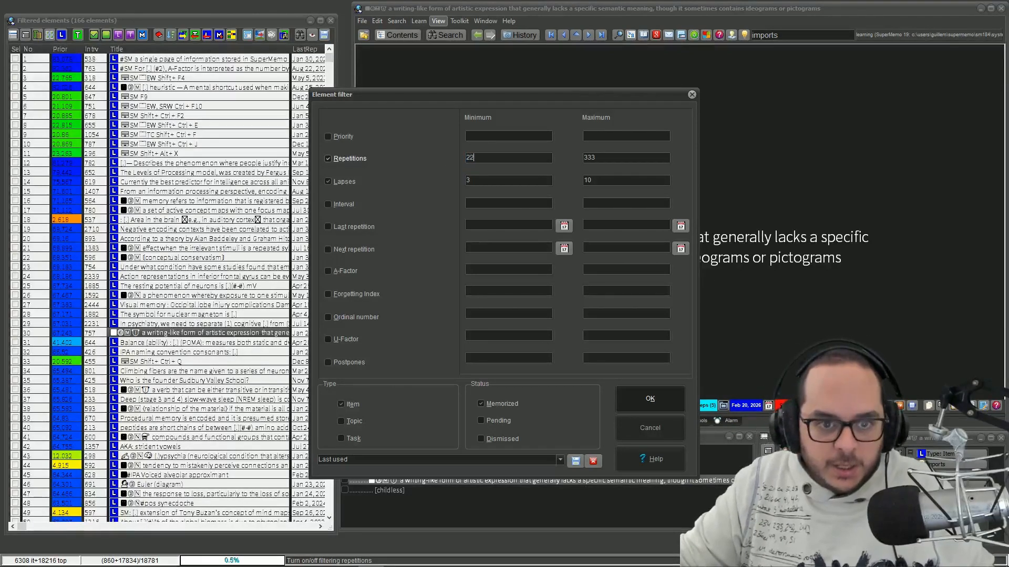
{"action": "key", "text": "BackSpace"}
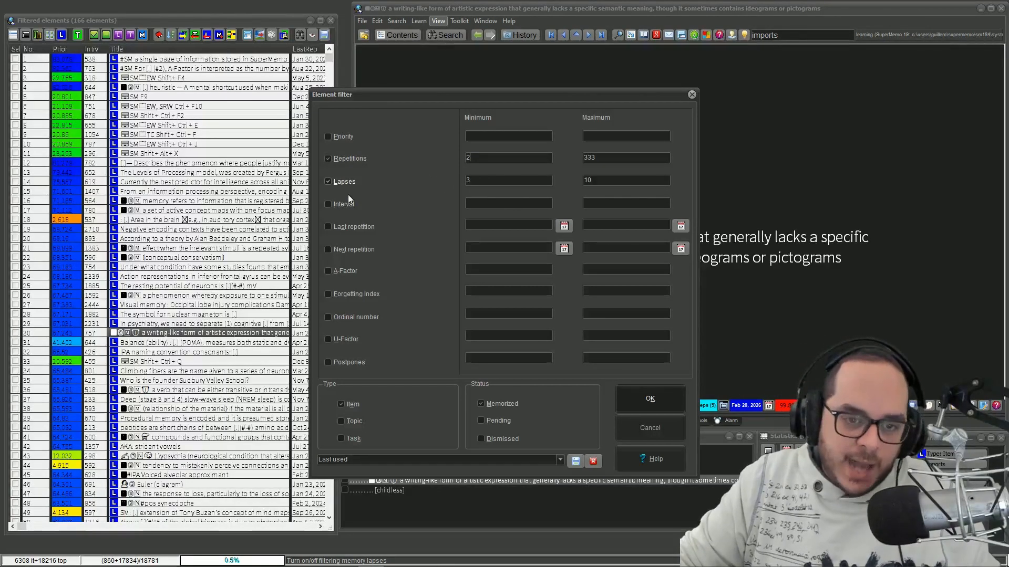
{"action": "left_click", "coordinate": [494, 184]}
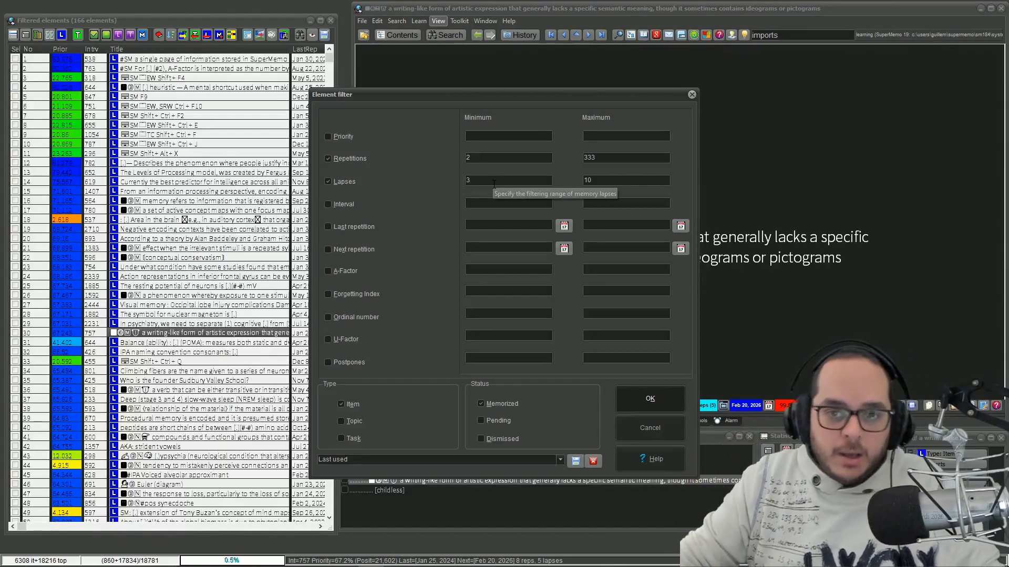
{"action": "key", "text": "Return"}
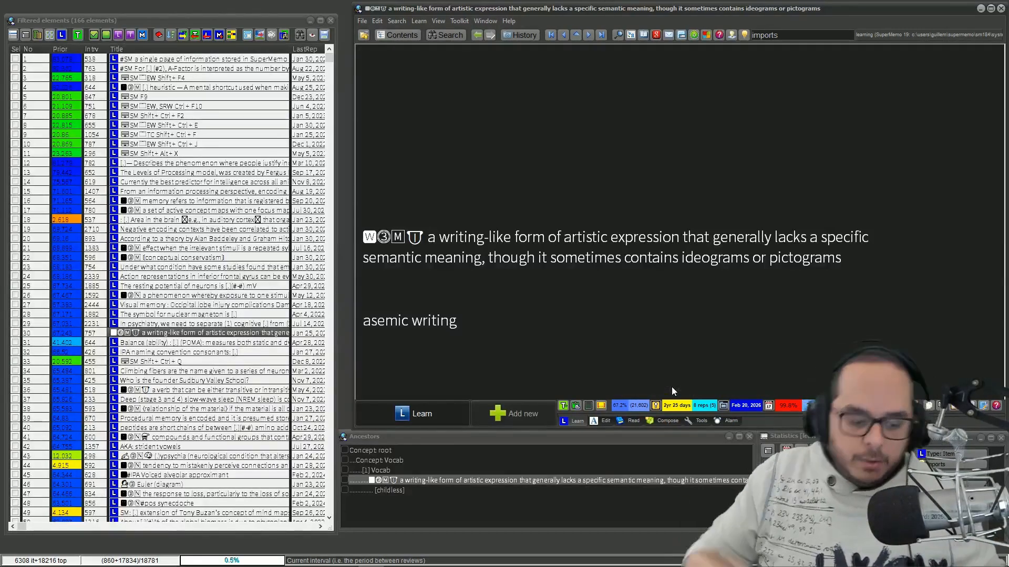
Check the asemic writing item's repetition history once more.
{"action": "key", "text": "ctrl+shift+h"}
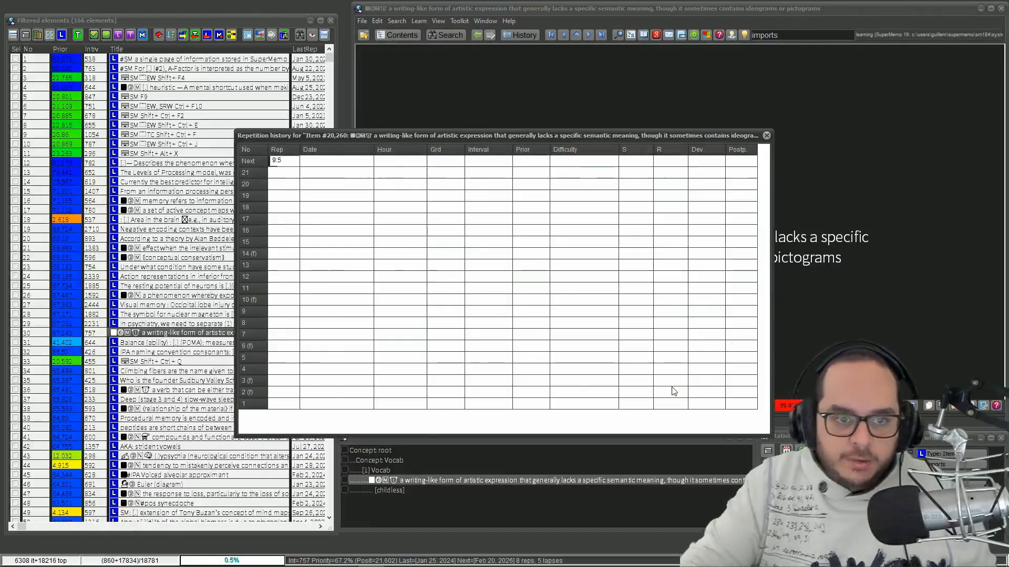
{"action": "key", "text": "Escape"}
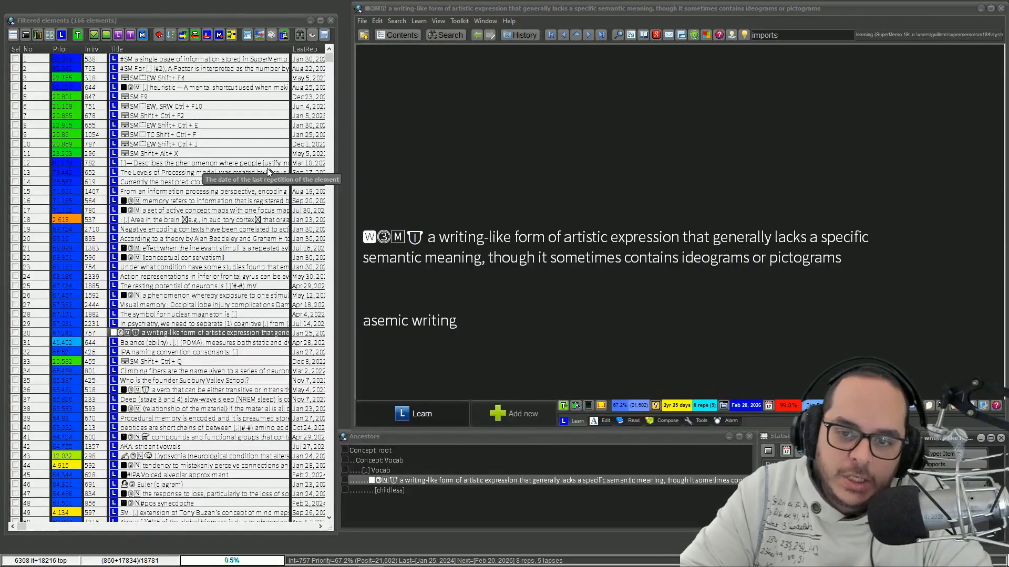